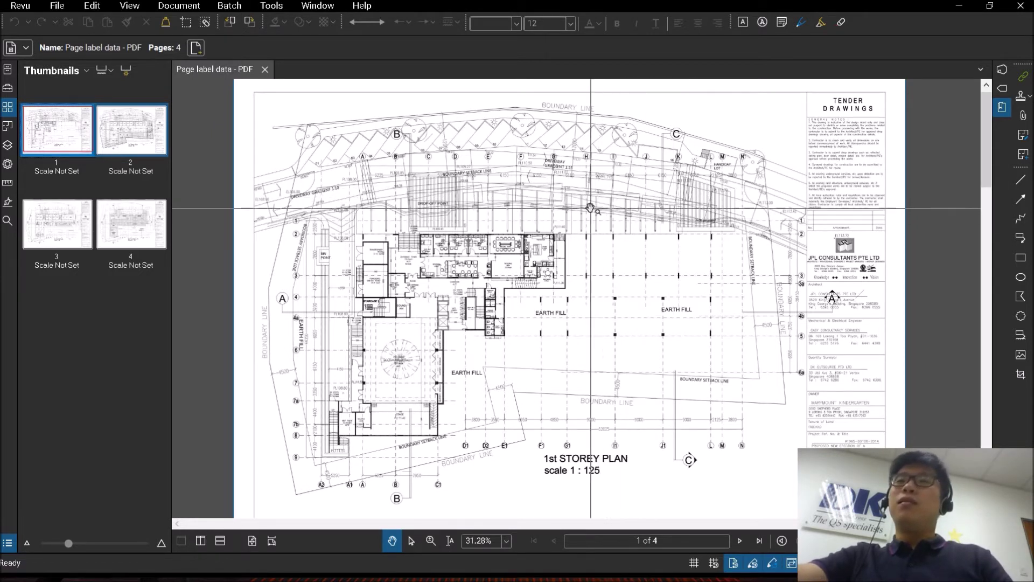
# Select the first page of the drawing set.
pyautogui.click(96, 156)
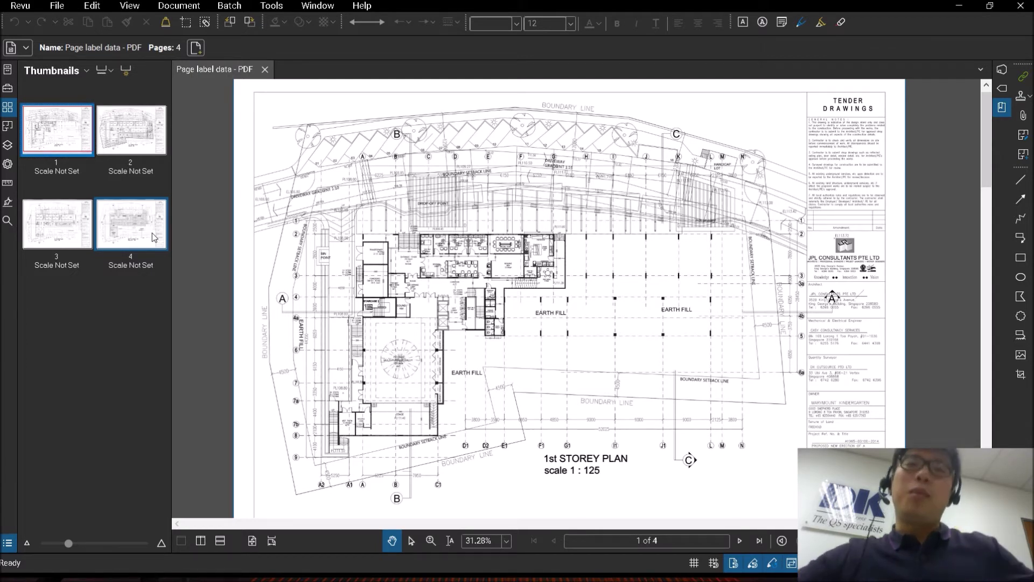
pyautogui.click(58, 166)
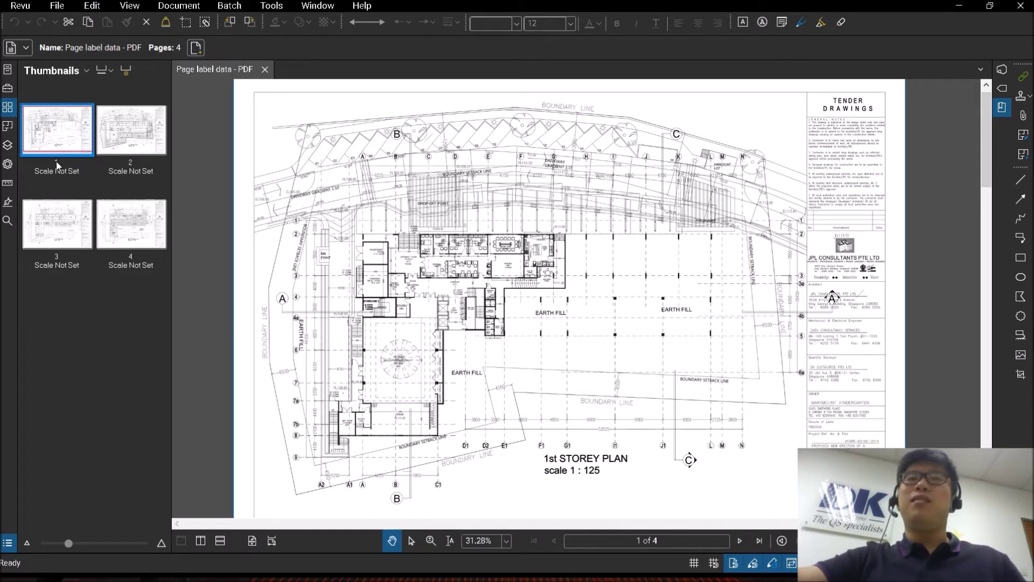
pyautogui.keyDown('ctrl'); pyautogui.click(131, 223); pyautogui.keyUp('ctrl')
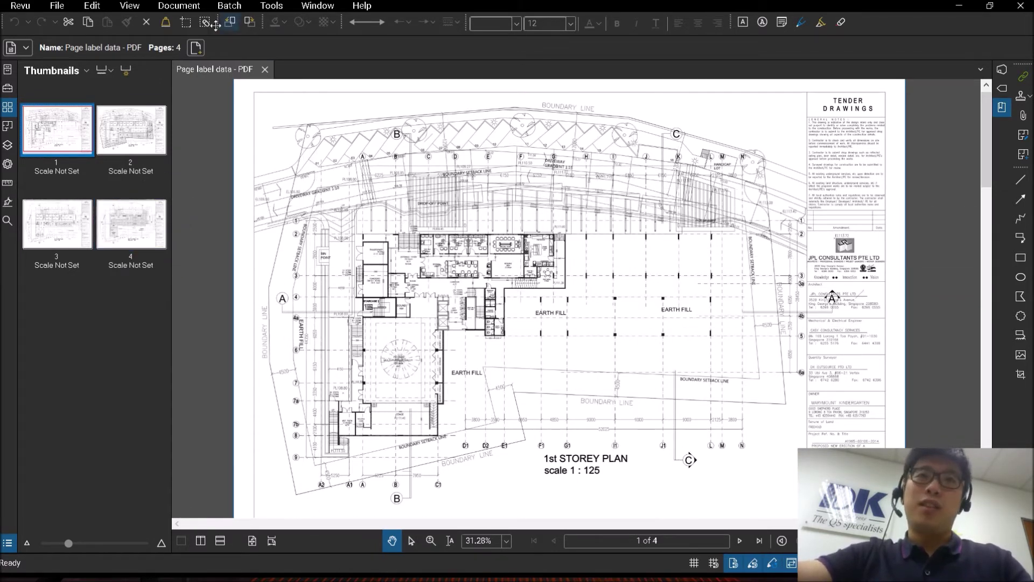
# Run OCR on all four pages with Document Type set to CAD Drawings.
pyautogui.click(179, 5)
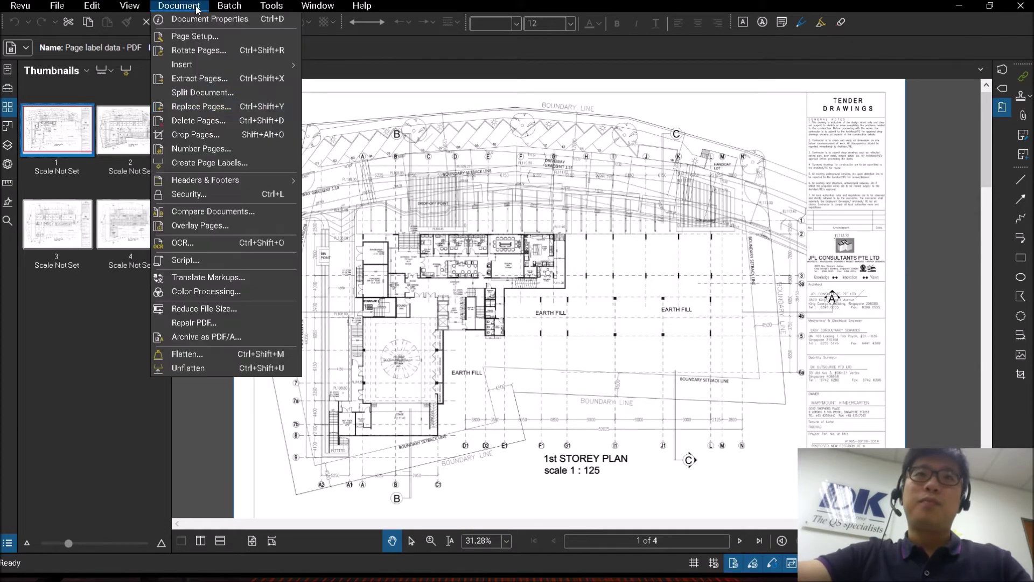
pyautogui.click(195, 243)
pyautogui.click(450, 313)
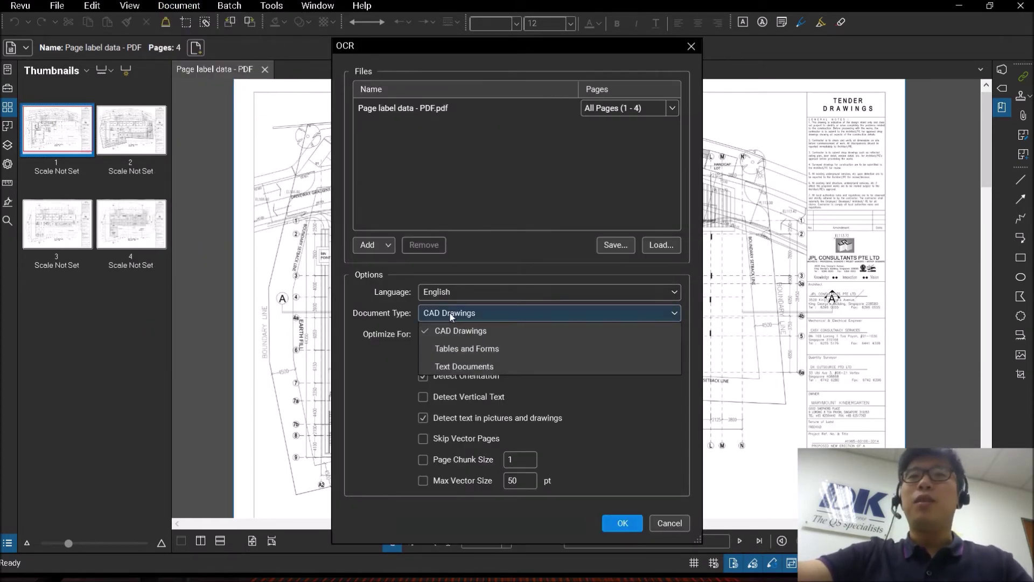
pyautogui.click(463, 332)
pyautogui.click(618, 522)
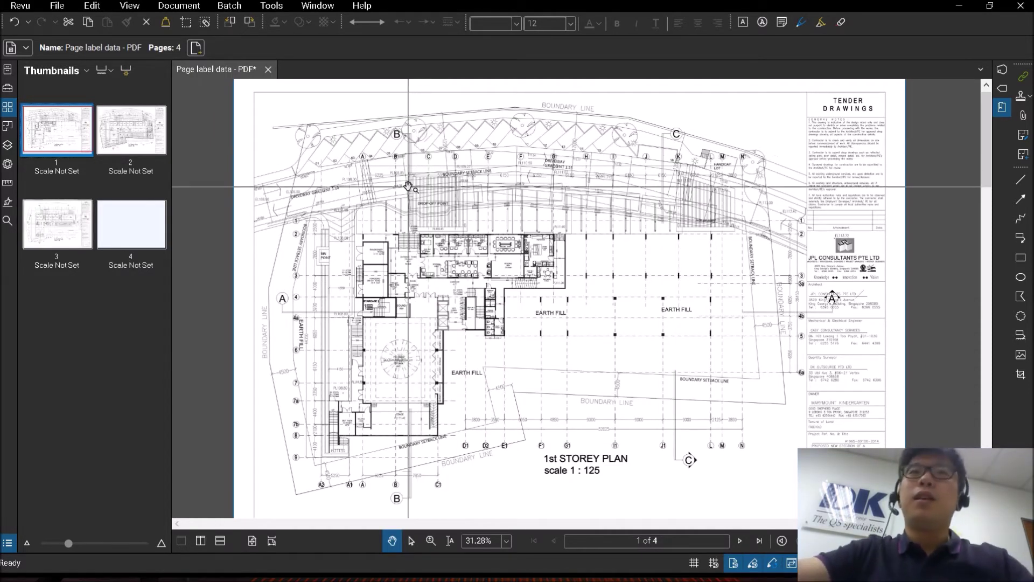
# Create page labels from a Page Region and mark the title block's drawing-title cell.
pyautogui.click(126, 71)
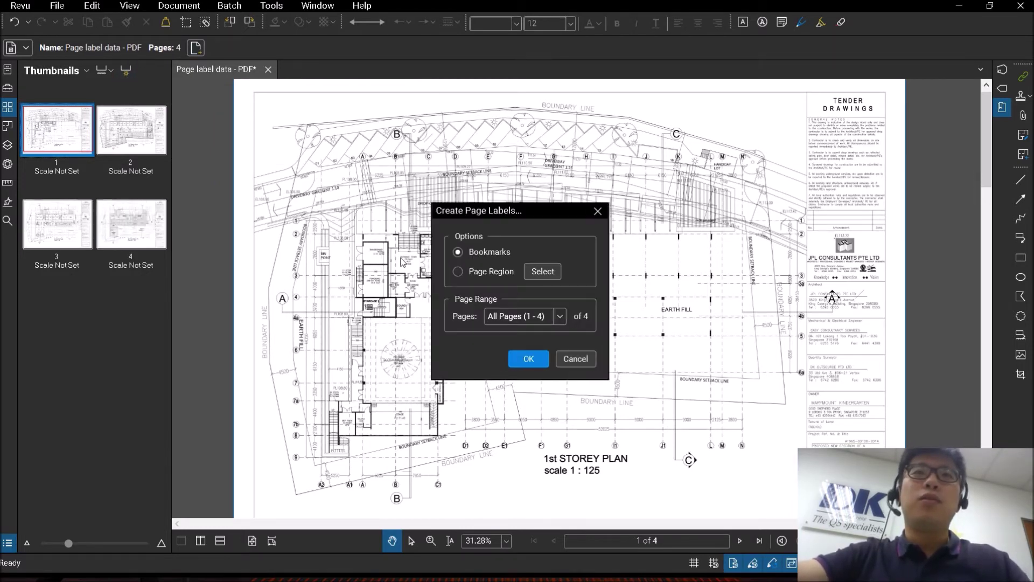
pyautogui.click(490, 277)
pyautogui.click(526, 269)
pyautogui.scroll(6, 676, 299)
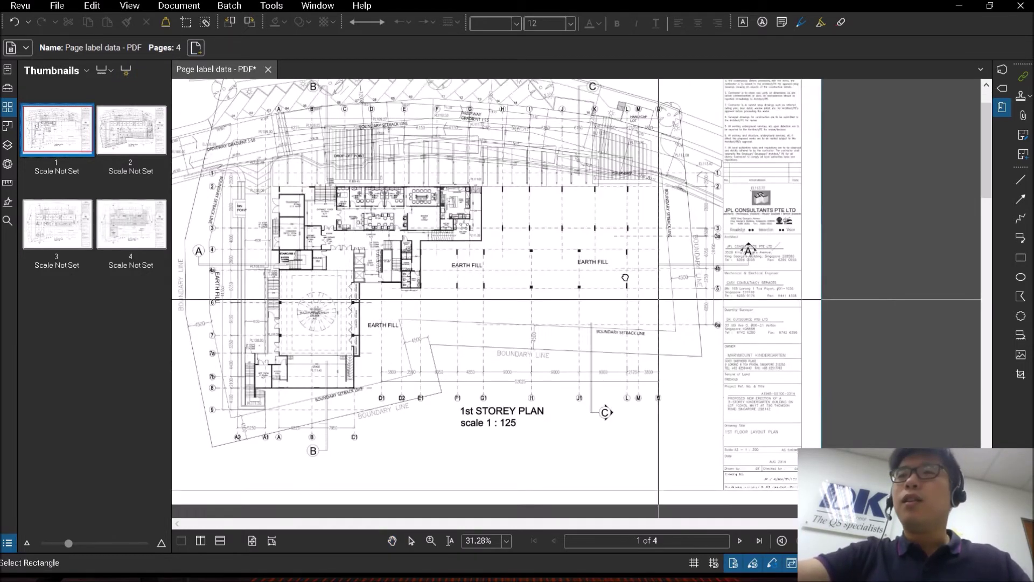
pyautogui.scroll(3, 665, 383)
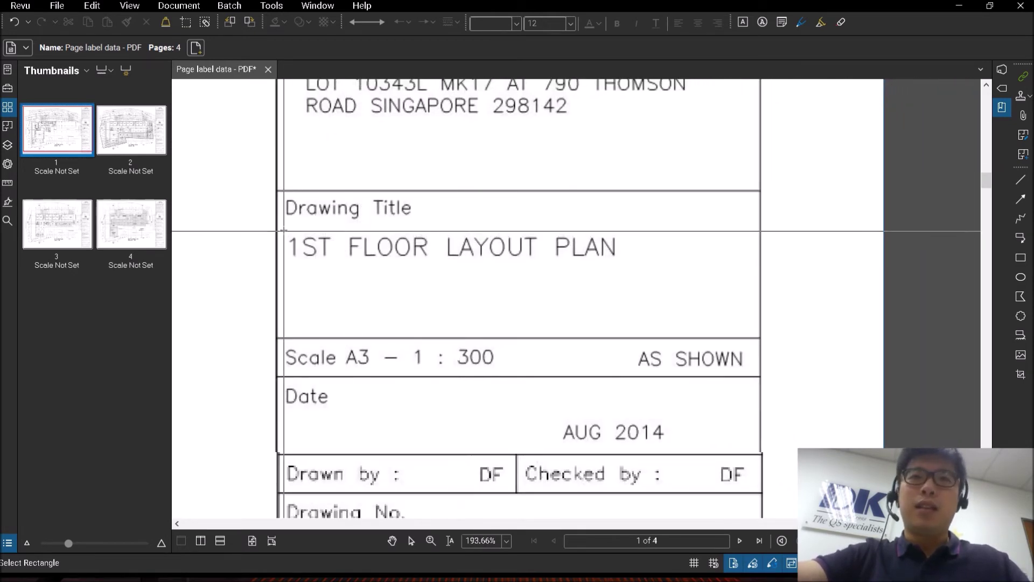
pyautogui.moveTo(283, 228); pyautogui.dragTo(738, 331)
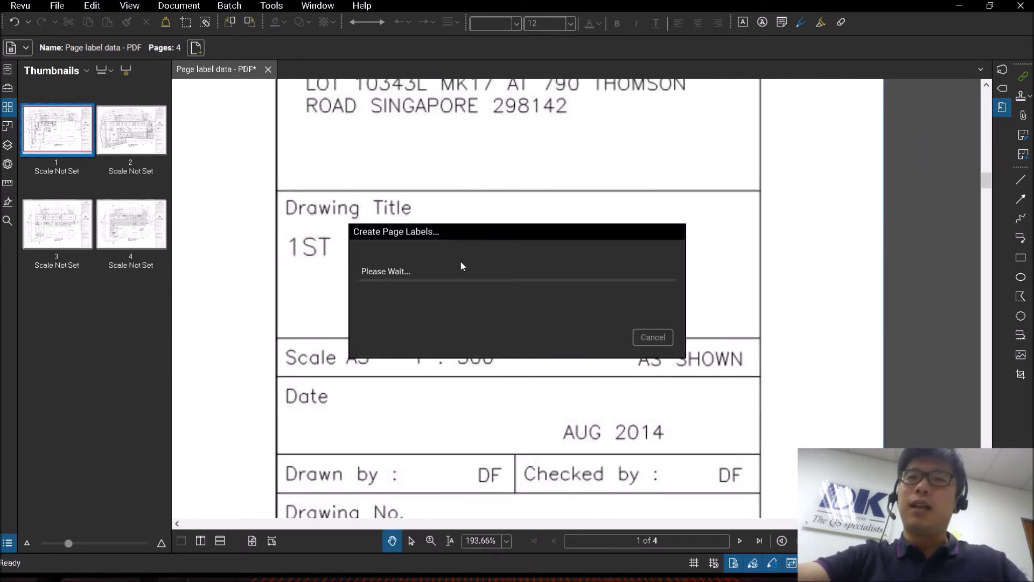
# Move the AutoMark preview aside and check it reads 1ST FLOOR LAYOUT PLAN.
pyautogui.moveTo(431, 220); pyautogui.dragTo(439, 85)
pyautogui.moveTo(410, 173); pyautogui.dragTo(501, 174)
pyautogui.click(489, 182)
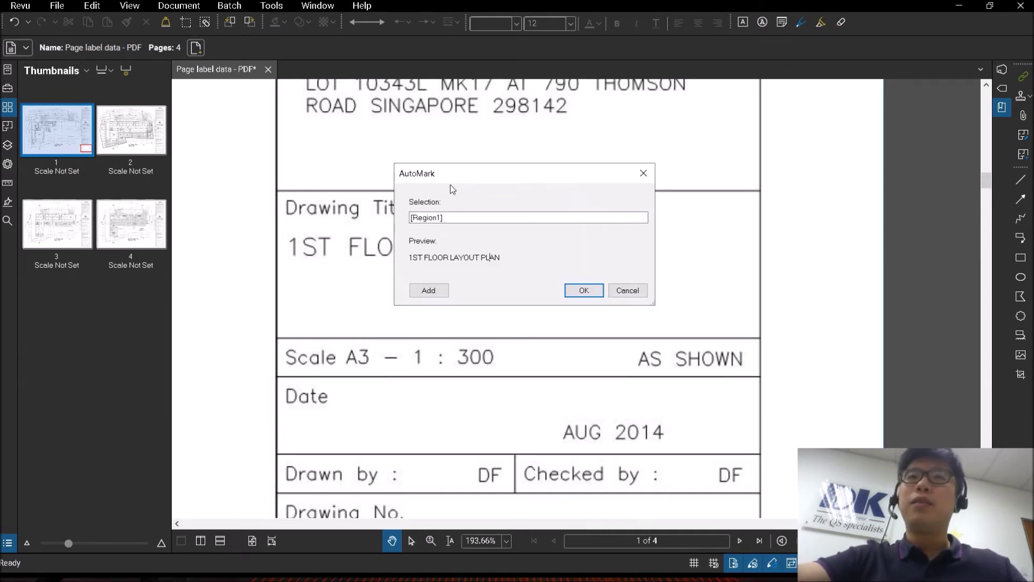
# Add the scale cell as a second AutoMark region in the label pattern.
pyautogui.click(426, 218)
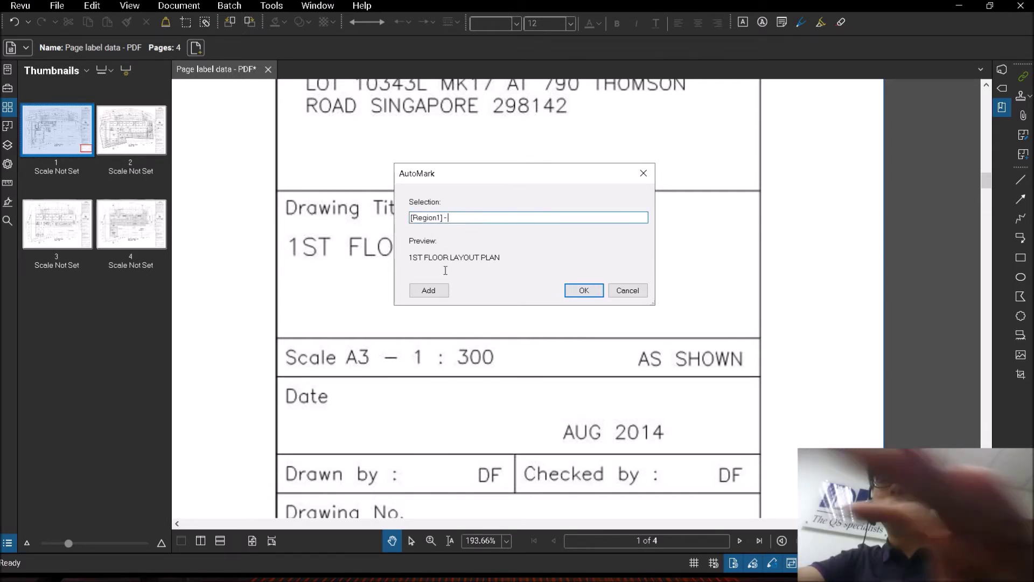
pyautogui.click(429, 290)
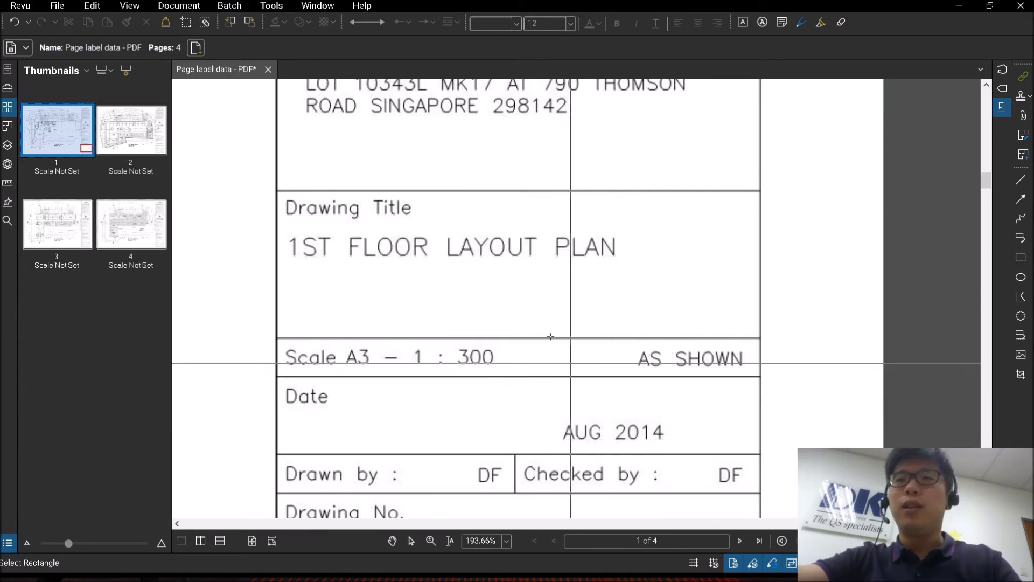
pyautogui.moveTo(519, 370); pyautogui.dragTo(673, 442)
pyautogui.moveTo(520, 306); pyautogui.dragTo(407, 310)
# Delete [Region2] from the pattern and apply [Region1]-only labels to all four pages.
pyautogui.click(406, 310)
pyautogui.click(438, 267)
pyautogui.moveTo(437, 266); pyautogui.dragTo(543, 267)
pyautogui.press('BackSpace')
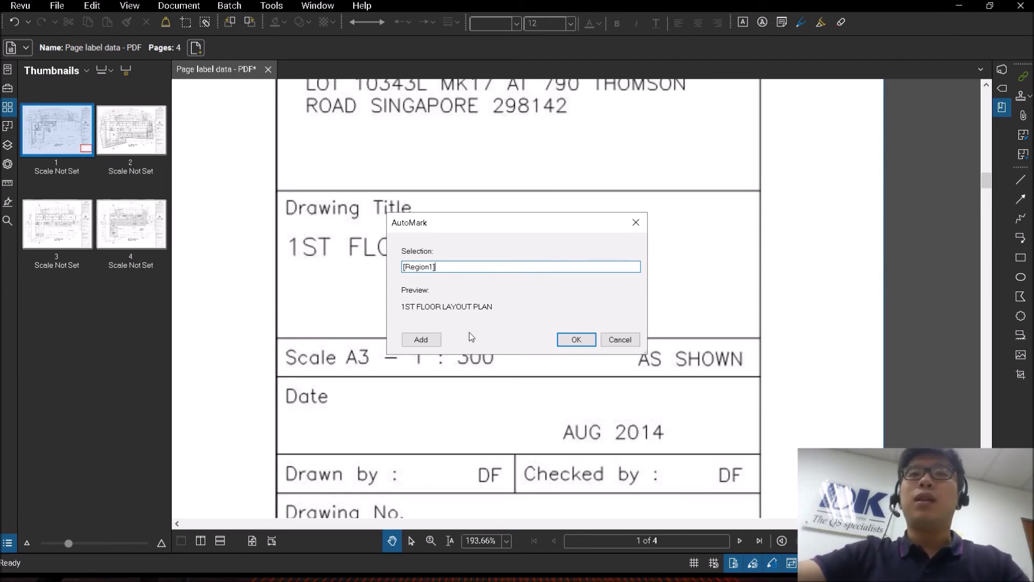
pyautogui.click(575, 339)
pyautogui.click(528, 357)
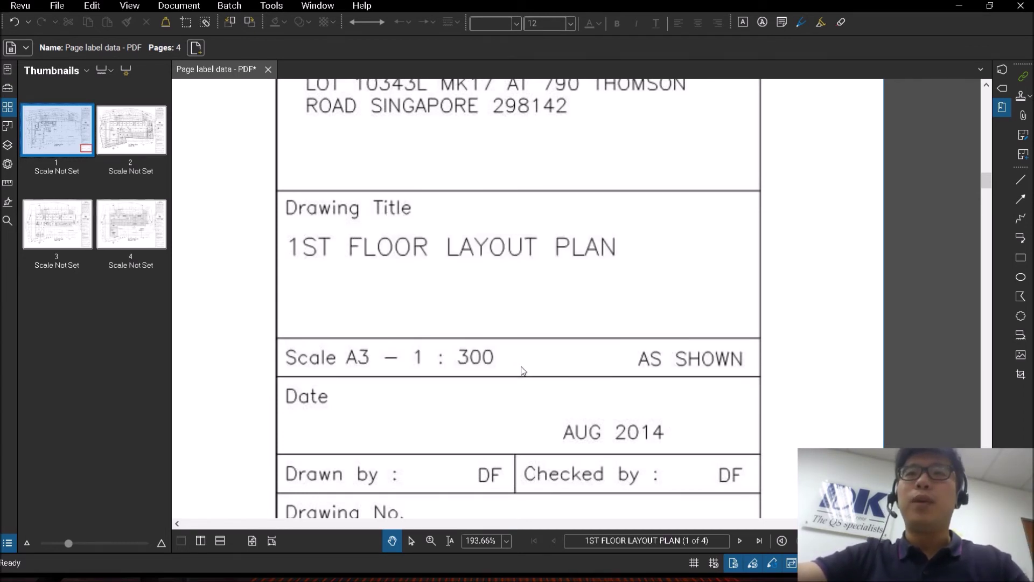
pyautogui.click(116, 143)
pyautogui.click(61, 143)
pyautogui.click(56, 224)
pyautogui.click(122, 217)
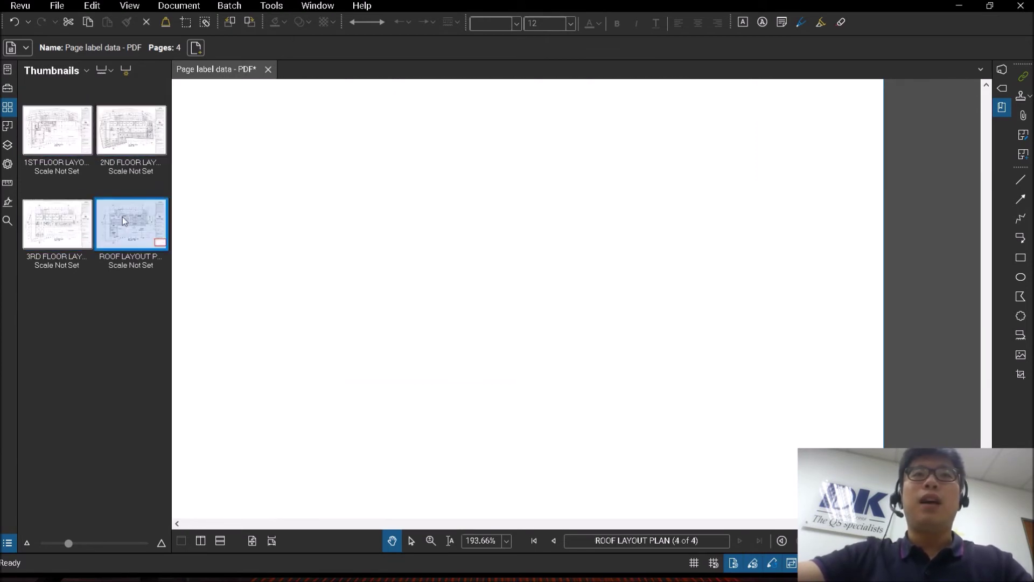
pyautogui.click(129, 134)
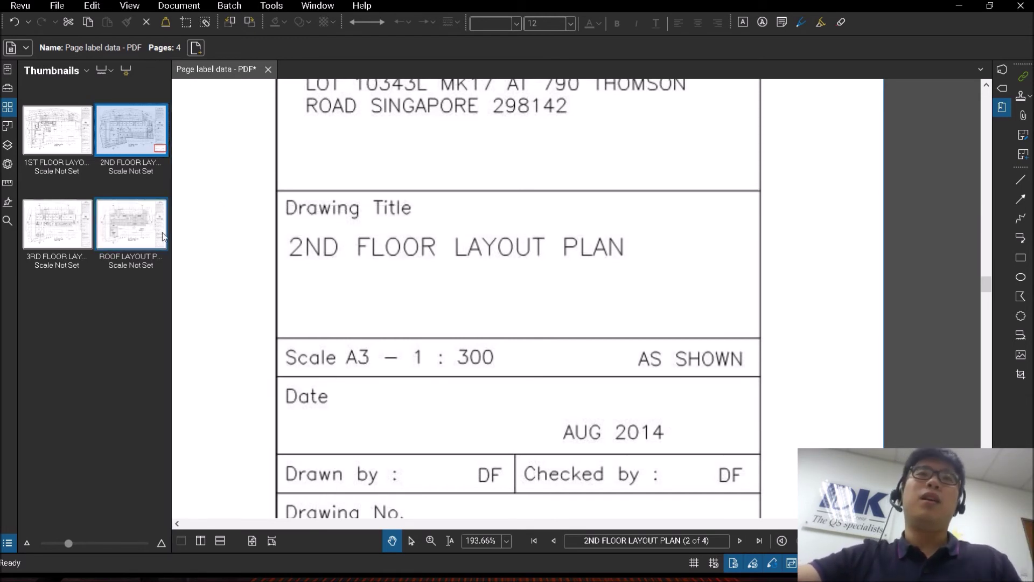
pyautogui.click(47, 144)
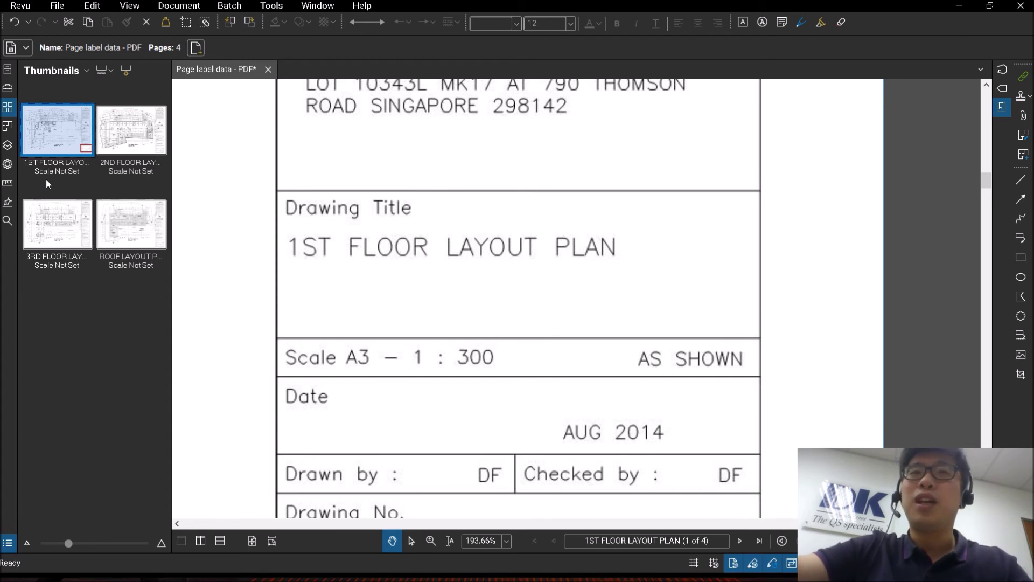
# Extract all pages as separate files named by their page labels.
pyautogui.rightClick(51, 141)
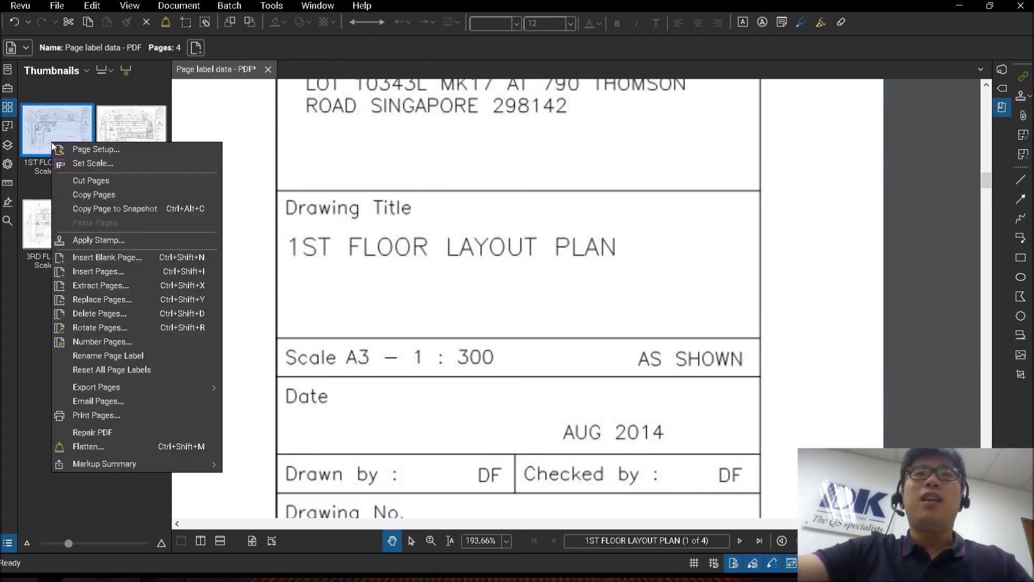
pyautogui.click(100, 286)
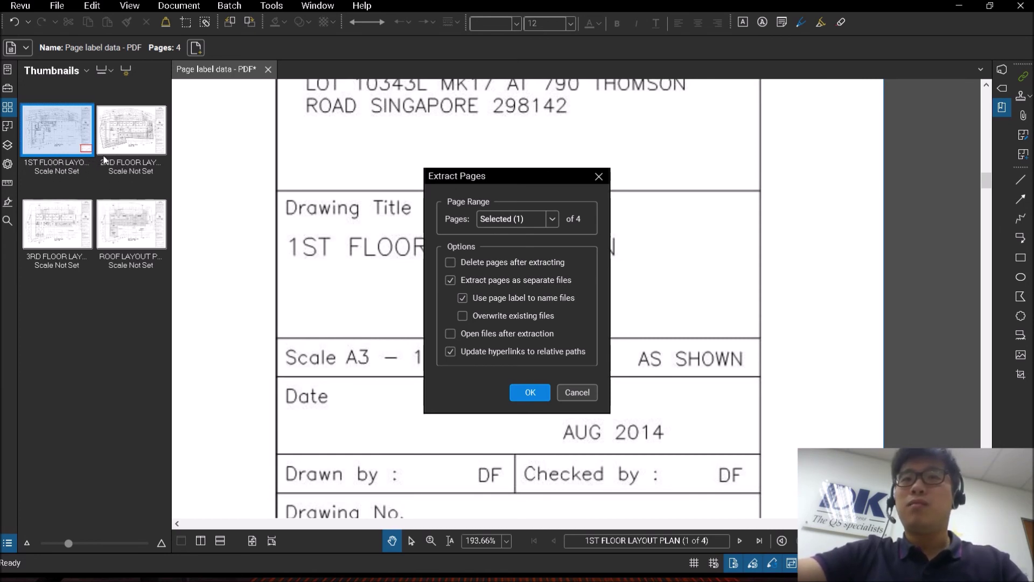
pyautogui.click(542, 220)
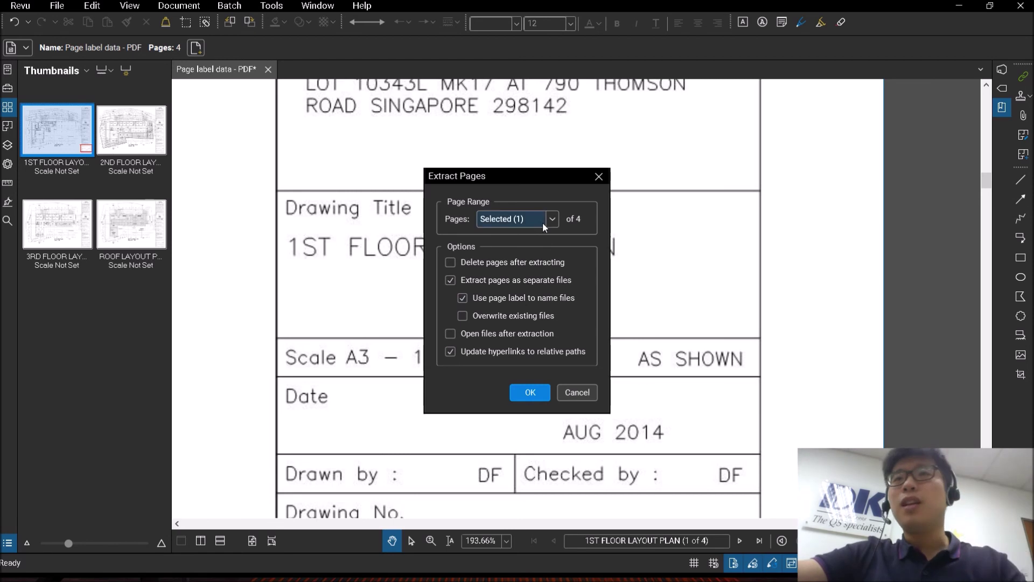
pyautogui.click(531, 394)
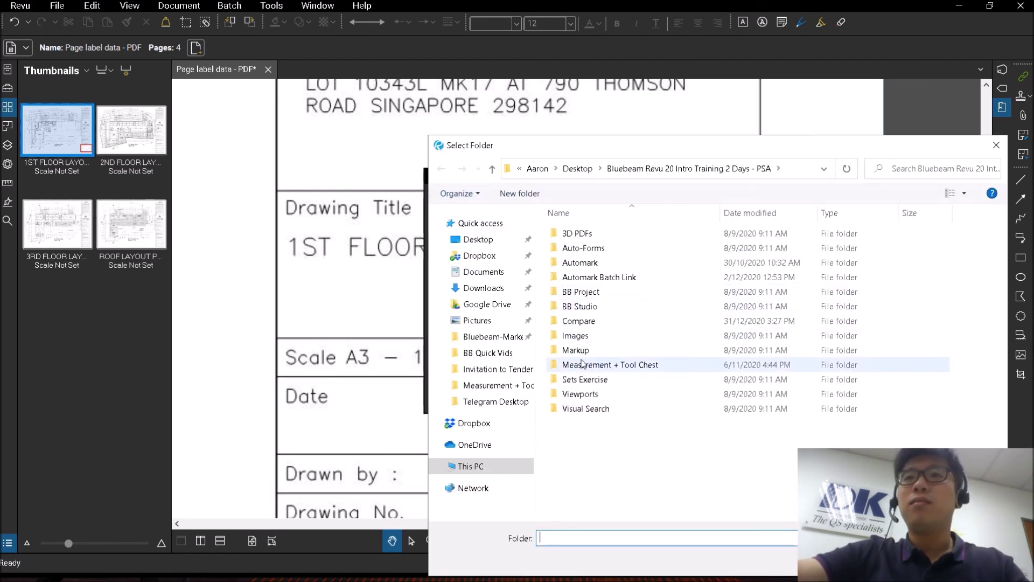
# Save the extracted PDFs into the Automark folder.
pyautogui.click(607, 269)
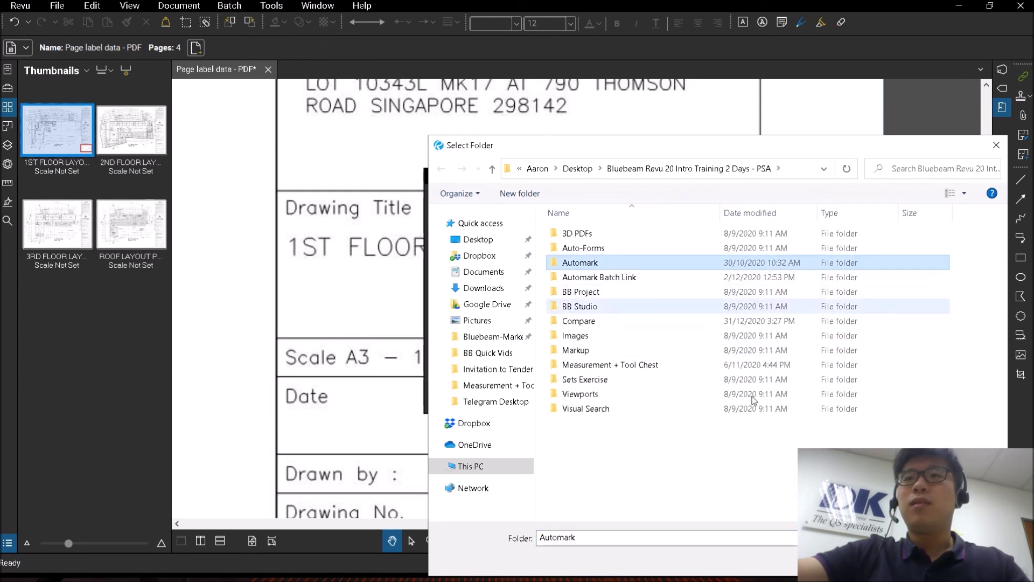
pyautogui.press('Return')
pyautogui.moveTo(340, 11); pyautogui.dragTo(644, 44)
pyautogui.press('Down')
pyautogui.press('Down')
pyautogui.press('Down')
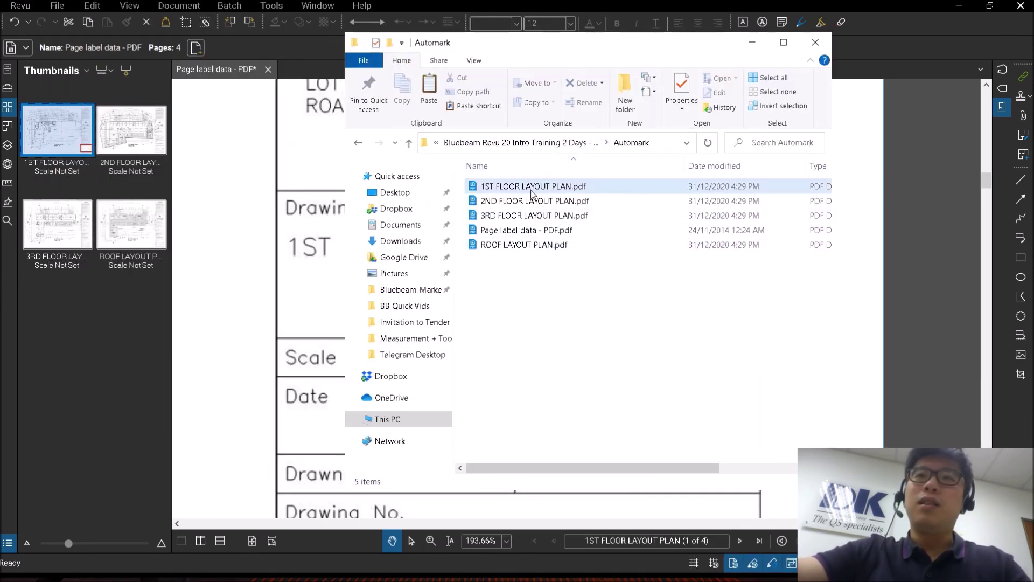
pyautogui.click(531, 231)
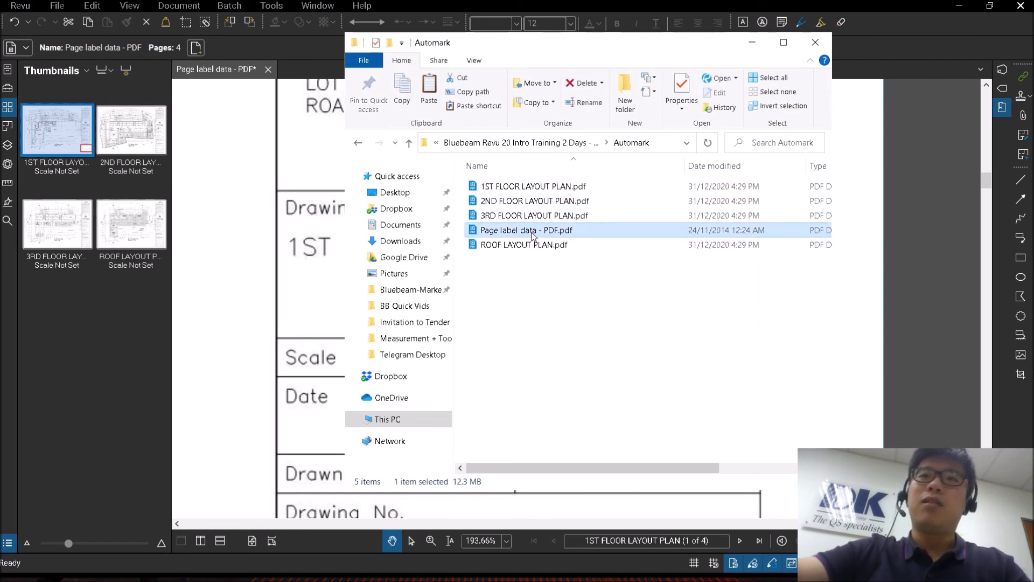